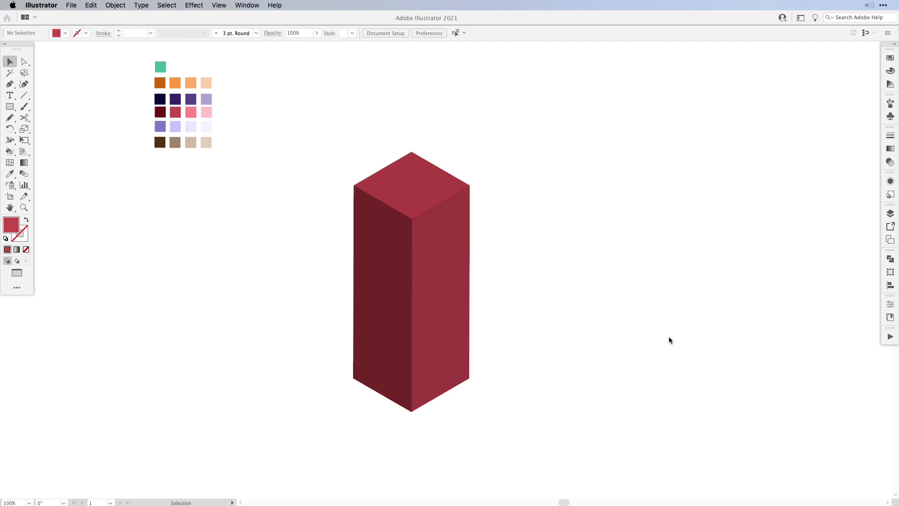
Marquee-select the flat square hidden inside the pink block that drives its extrusion
{"action": "left_click_drag", "start_coordinate": [310, 122], "coordinate": [489, 410]}
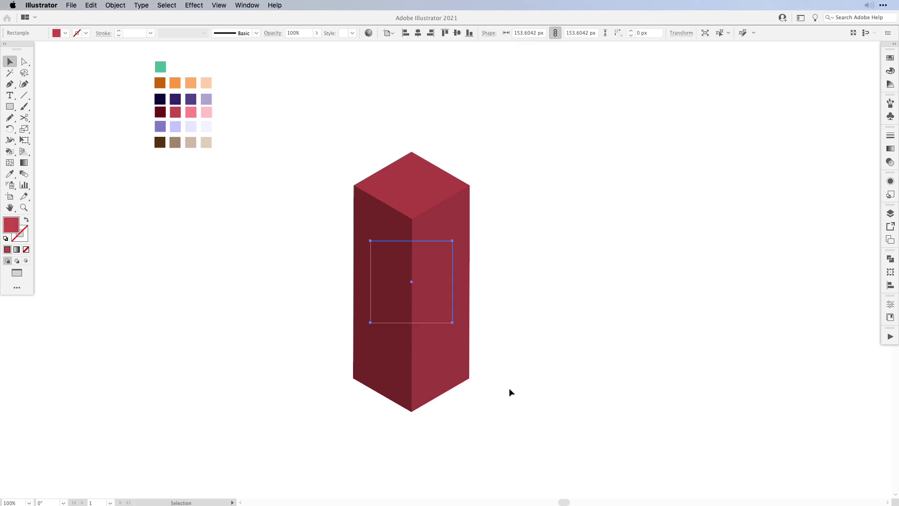
Draw a small red rectangle left of the tower and duplicate it into four
{"action": "left_click", "coordinate": [592, 320]}
{"action": "key", "text": "m"}
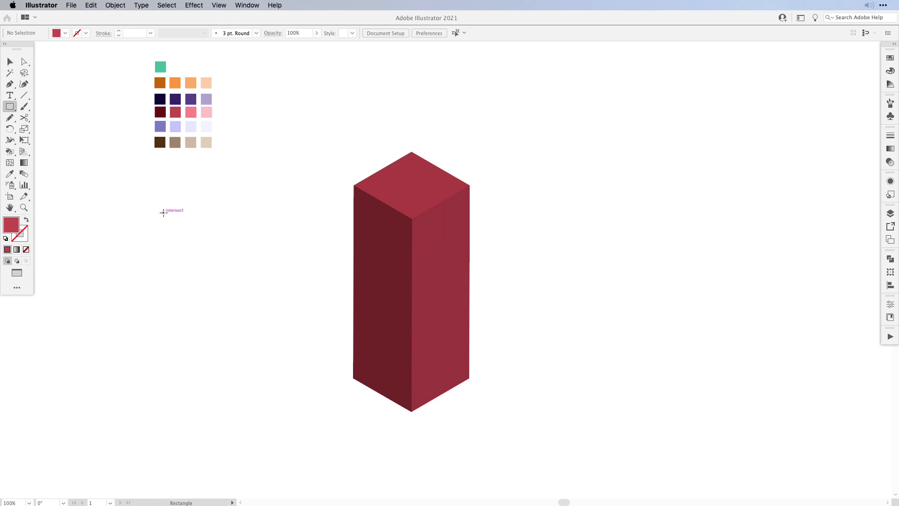
{"action": "mouse_move", "coordinate": [163, 213]}
{"action": "left_mouse_down"}
{"action": "mouse_move", "coordinate": [179, 246]}
{"action": "mouse_move", "coordinate": [192, 237]}
{"action": "left_mouse_up"}
{"action": "key", "text": "v"}
{"action": "key", "text": "super+d"}
{"action": "key", "text": "super+d"}
{"action": "left_click", "coordinate": [292, 254]}
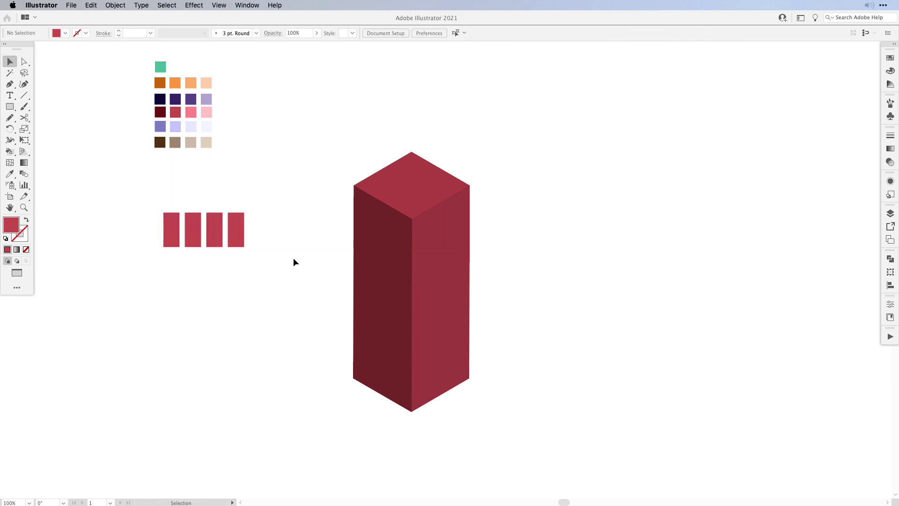
Inspect the hidden square's 3D Extrude & Bevel Map Art symbol list, then cancel without changes
{"action": "left_click_drag", "start_coordinate": [327, 122], "coordinate": [476, 402]}
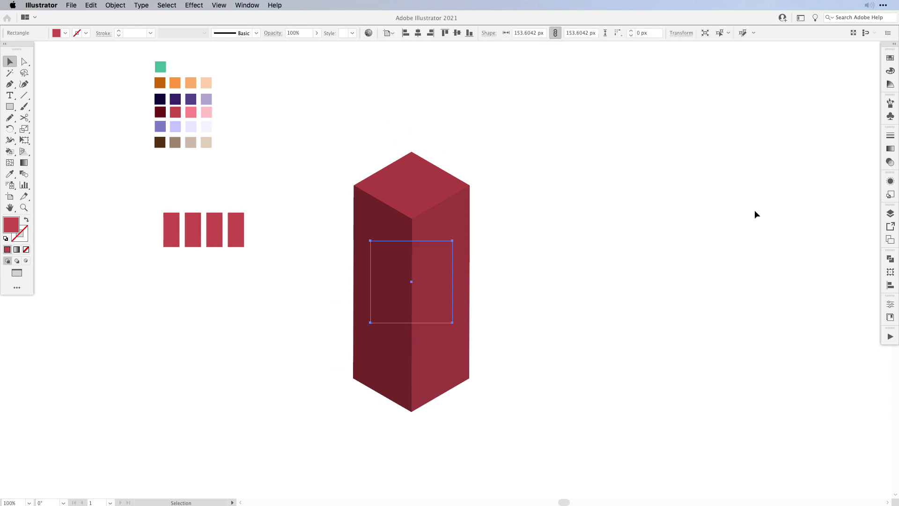
{"action": "left_click", "coordinate": [890, 181]}
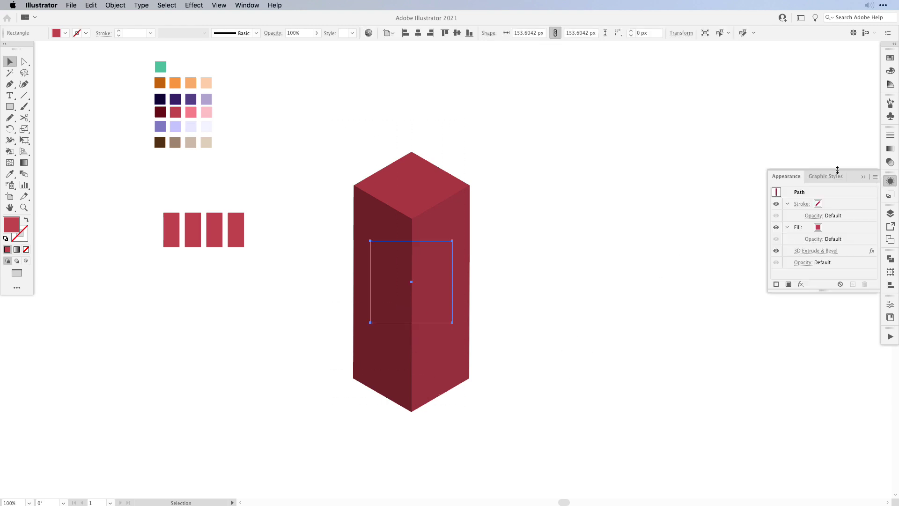
{"action": "double_click", "coordinate": [847, 254]}
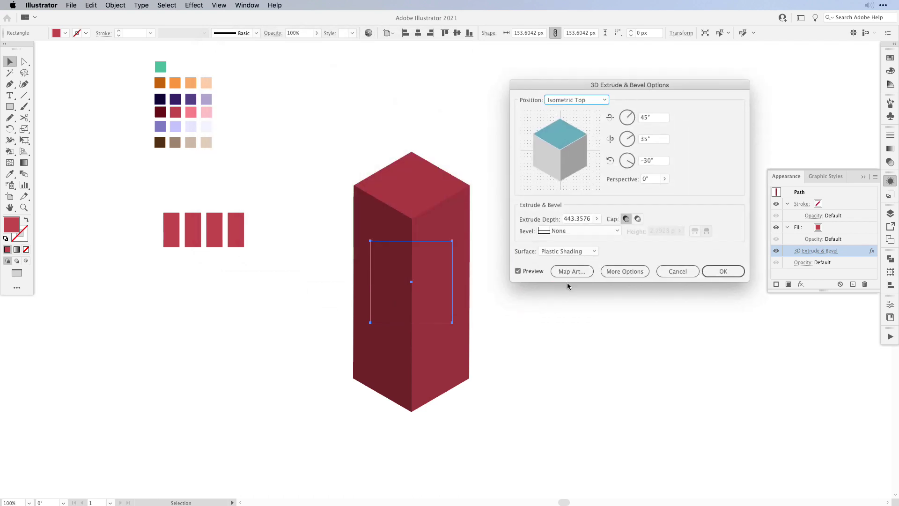
{"action": "left_click", "coordinate": [571, 271]}
{"action": "left_click", "coordinate": [281, 58]}
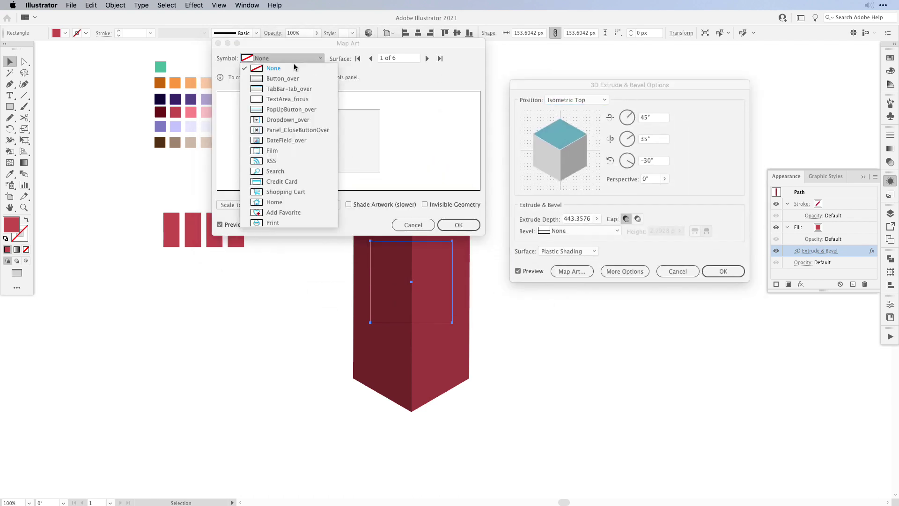
{"action": "left_click", "coordinate": [410, 225]}
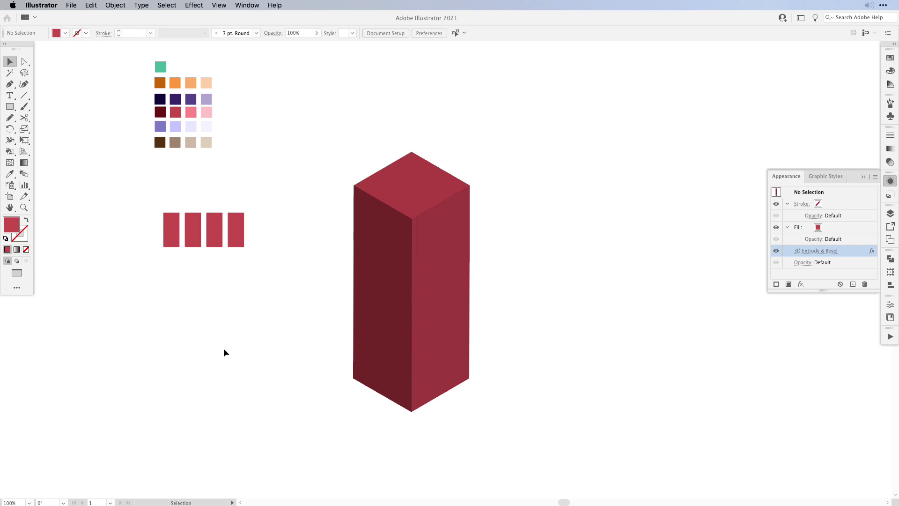
Delete the four red rectangles and draw a tall dark red rectangle left of the tower
{"action": "left_click_drag", "start_coordinate": [163, 216], "coordinate": [276, 287]}
{"action": "key", "text": "Delete"}
{"action": "key", "text": "i"}
{"action": "left_click", "coordinate": [160, 112]}
{"action": "key", "text": "m"}
{"action": "left_click_drag", "start_coordinate": [172, 197], "coordinate": [249, 390]}
{"action": "key", "text": "v"}
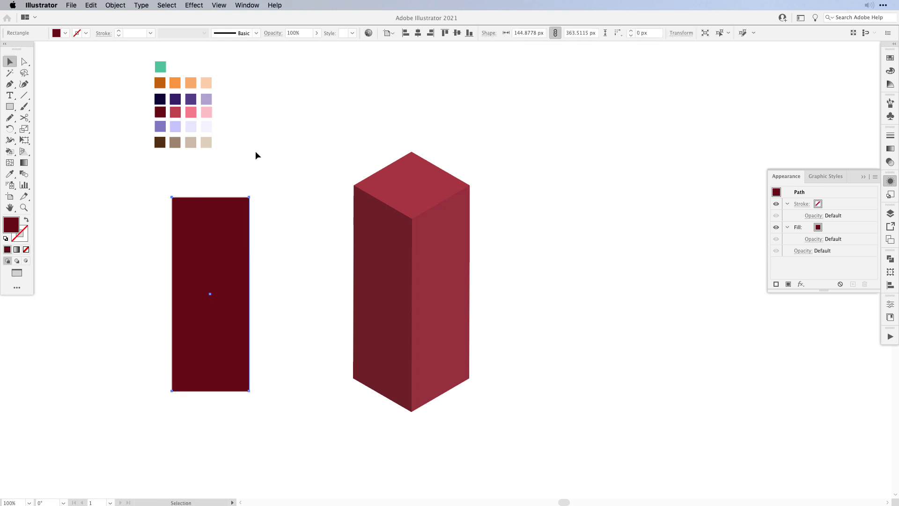
Split the rectangle into a 10 × 10 grid with 4 px row and 3 px column gutters
{"action": "left_click", "coordinate": [115, 6]}
{"action": "mouse_move", "coordinate": [159, 218]}
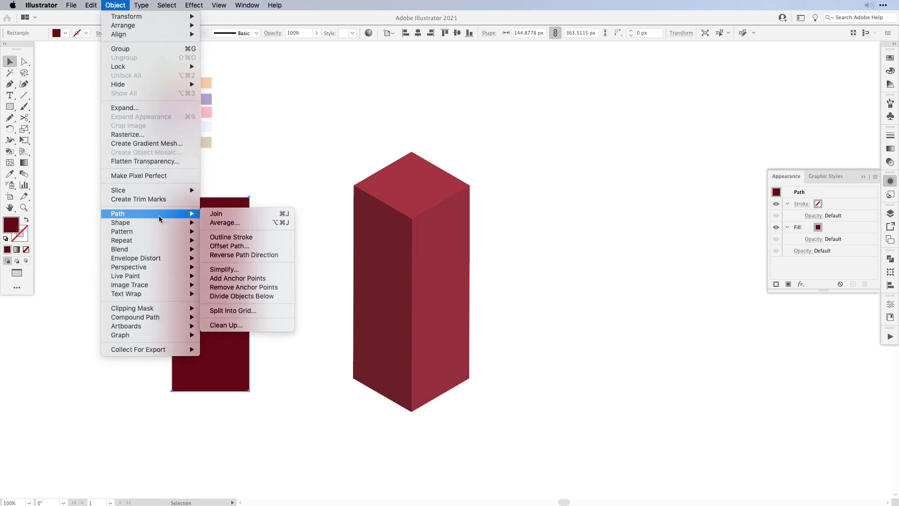
{"action": "left_click", "coordinate": [272, 311]}
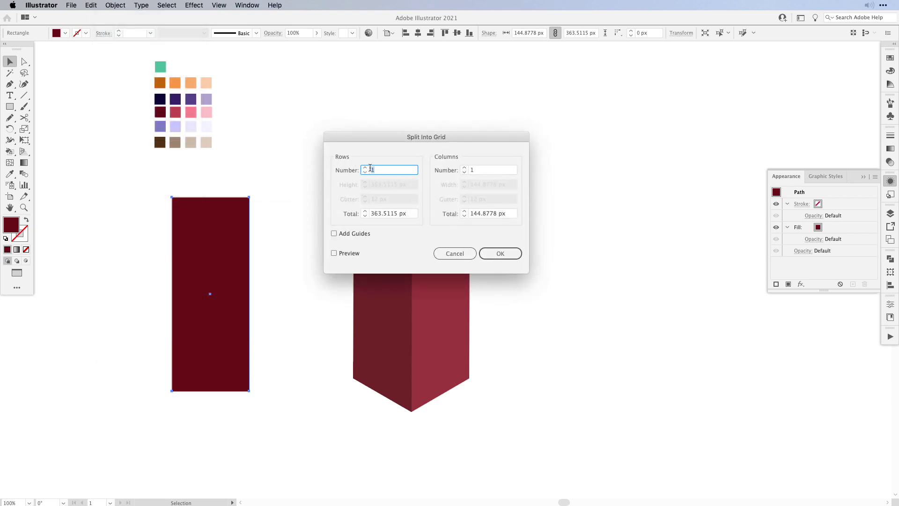
{"action": "type", "text": "0"}
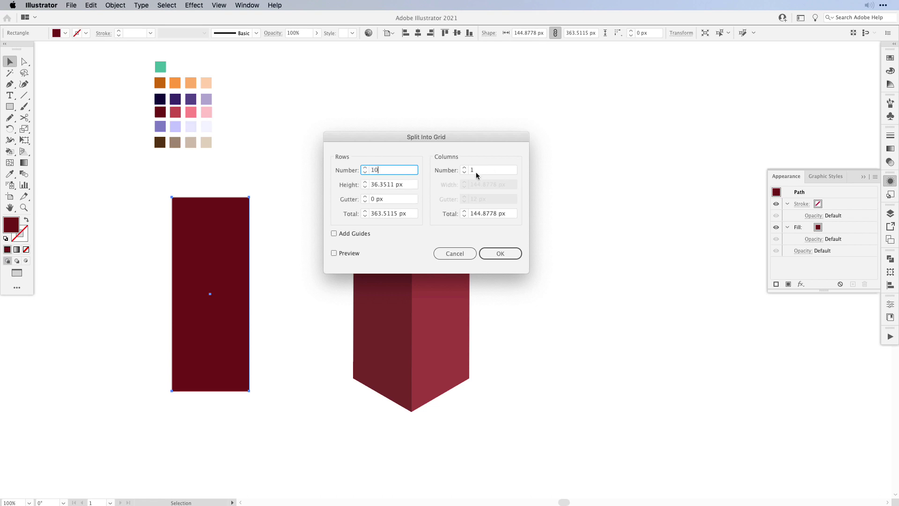
{"action": "left_click", "coordinate": [474, 171]}
{"action": "type", "text": "0"}
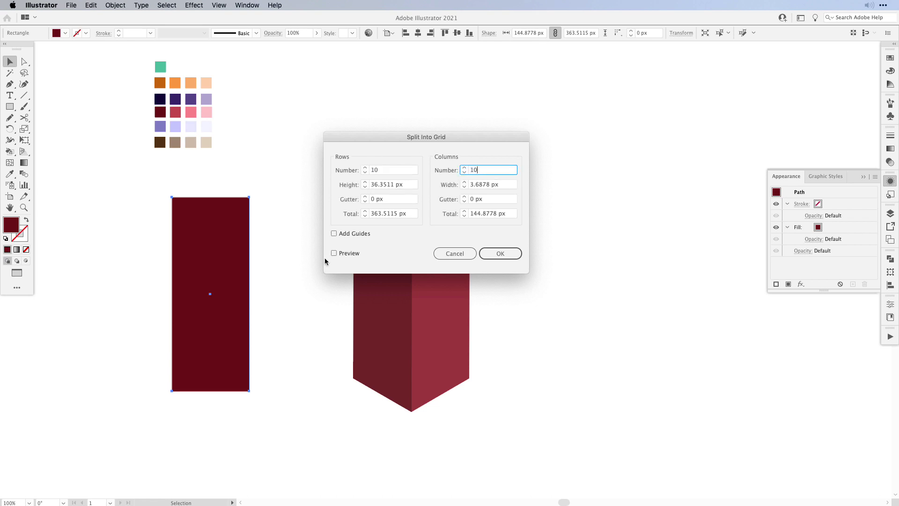
{"action": "left_click", "coordinate": [334, 253]}
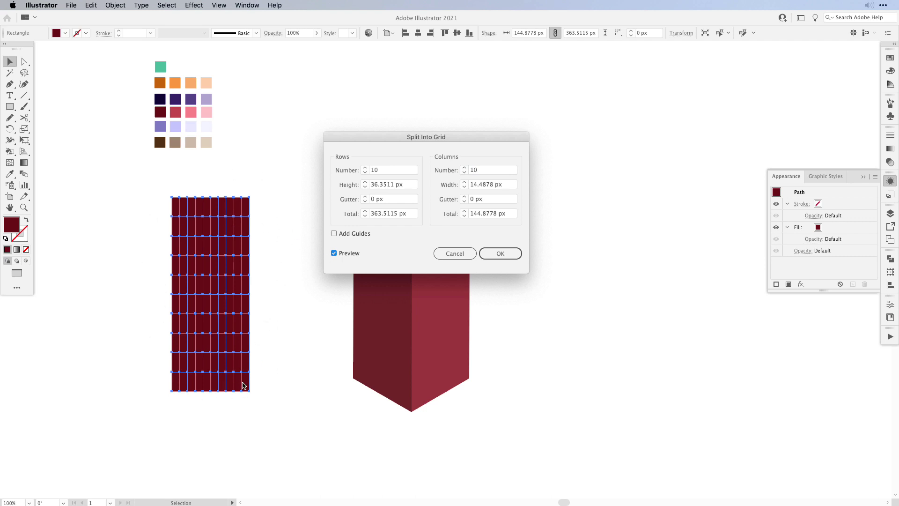
{"action": "left_click", "coordinate": [391, 199]}
{"action": "type", "text": "5"}
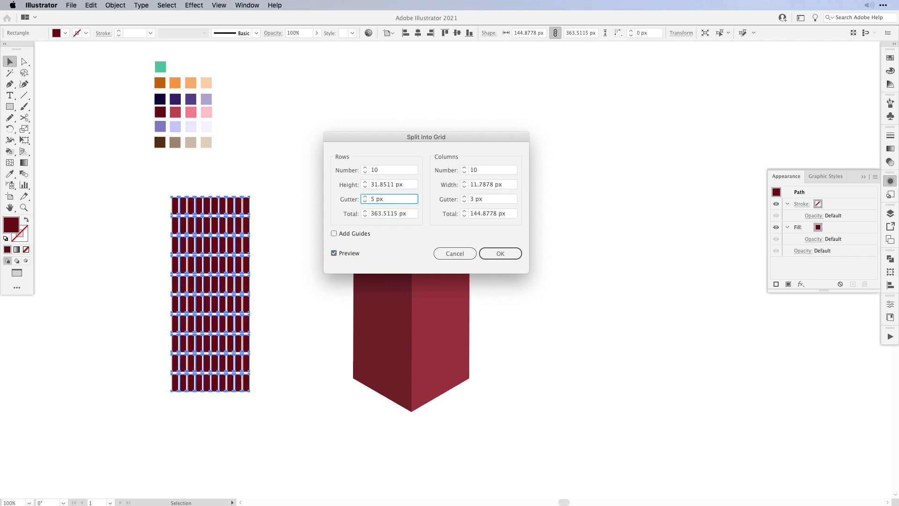
{"action": "key", "text": "Down"}
{"action": "key", "text": "Down"}
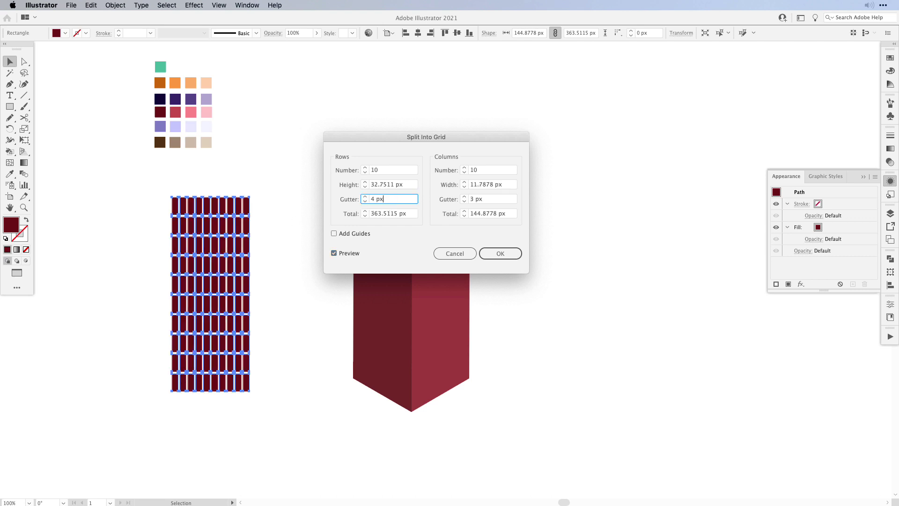
{"action": "key", "text": "Return"}
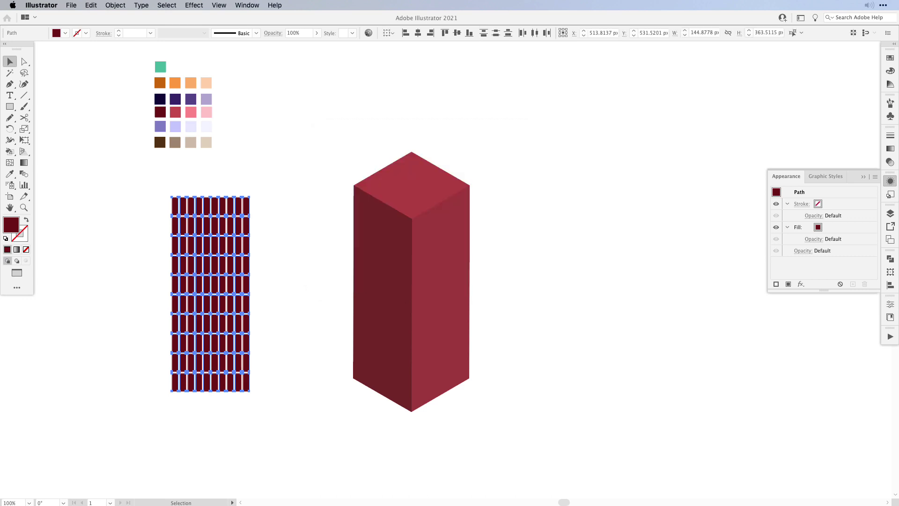
Zoom in on the tower and select the grid of window rectangles
{"action": "key", "text": "super+shift+a"}
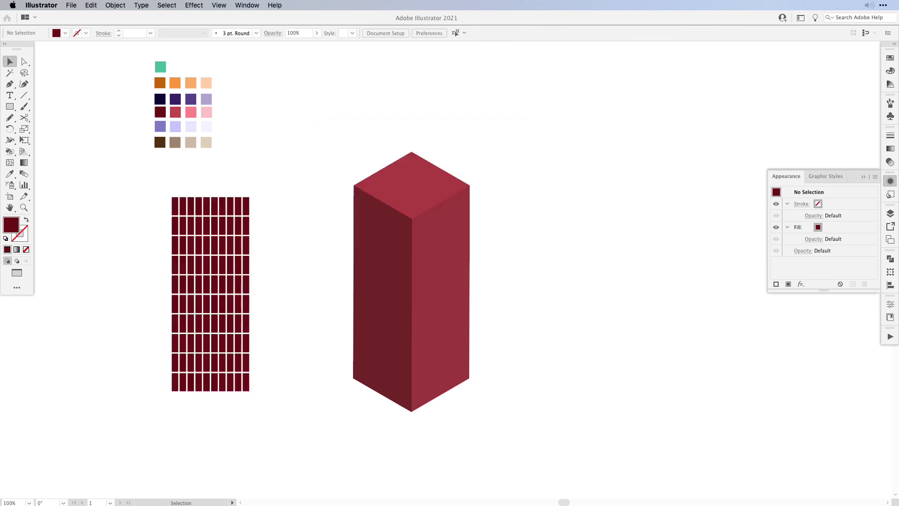
{"action": "left_click", "coordinate": [175, 206]}
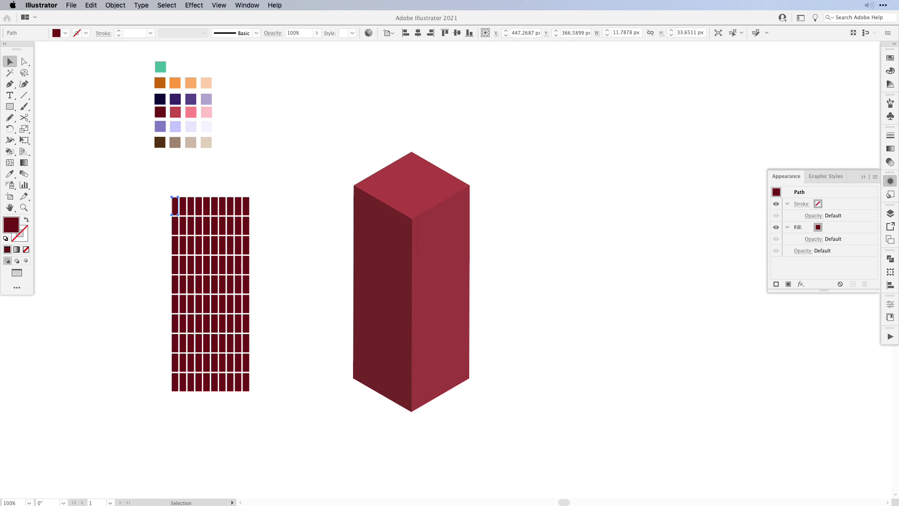
{"action": "left_click_drag", "start_coordinate": [150, 179], "coordinate": [281, 451]}
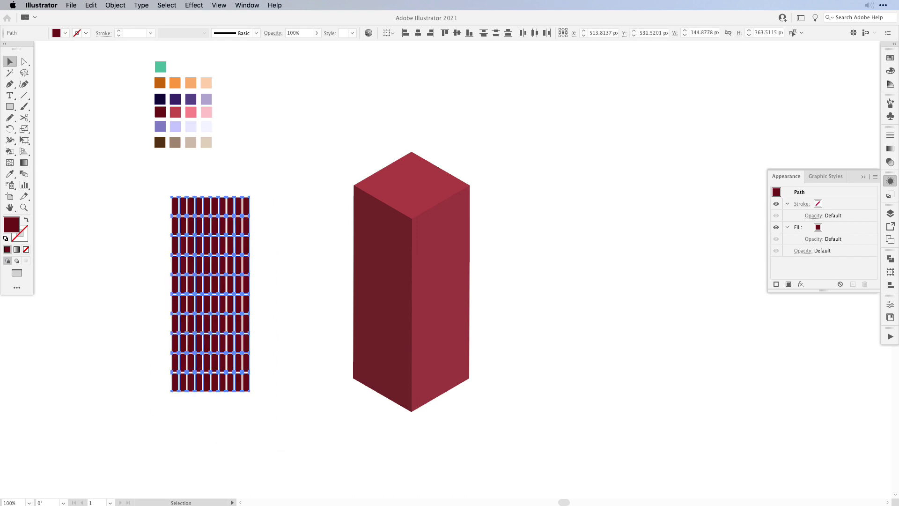
{"action": "left_click", "coordinate": [119, 4]}
{"action": "left_click", "coordinate": [283, 377]}
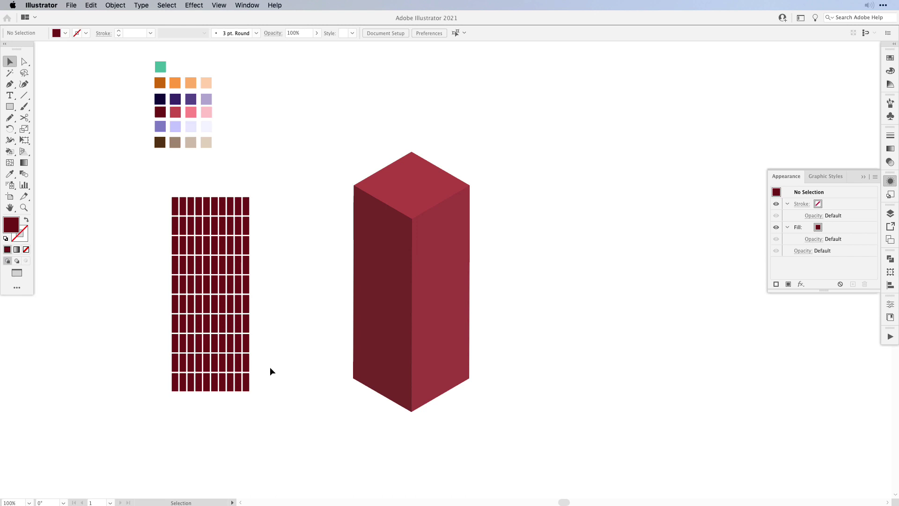
{"action": "key", "text": "super+equal"}
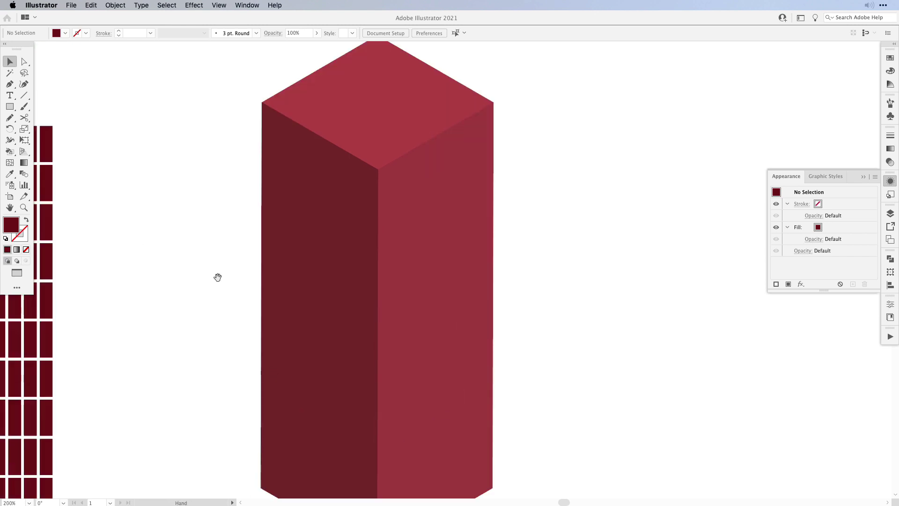
{"action": "scroll", "coordinate": [327, 211], "scroll_direction": "left", "scroll_amount": 8}
{"action": "left_click", "coordinate": [402, 129]}
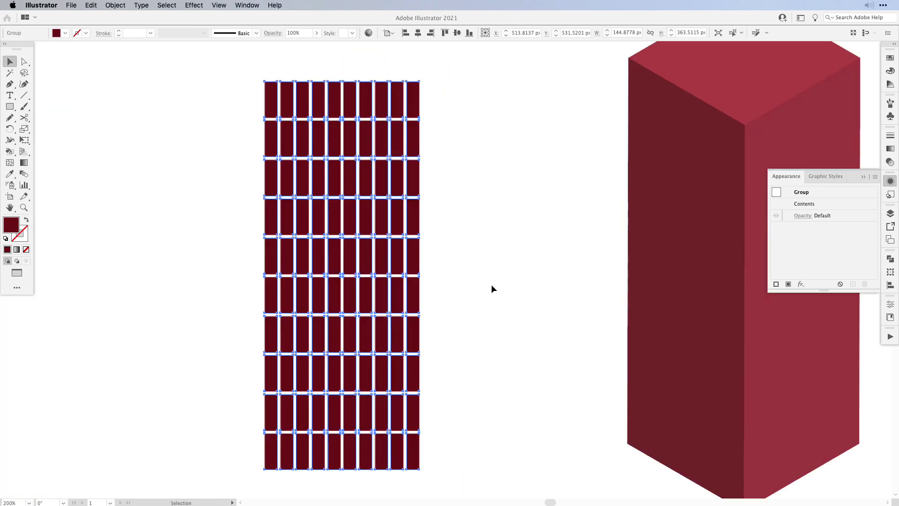
Set up an Offset Path of -3 px to inset every grid cell
{"action": "left_click", "coordinate": [115, 5]}
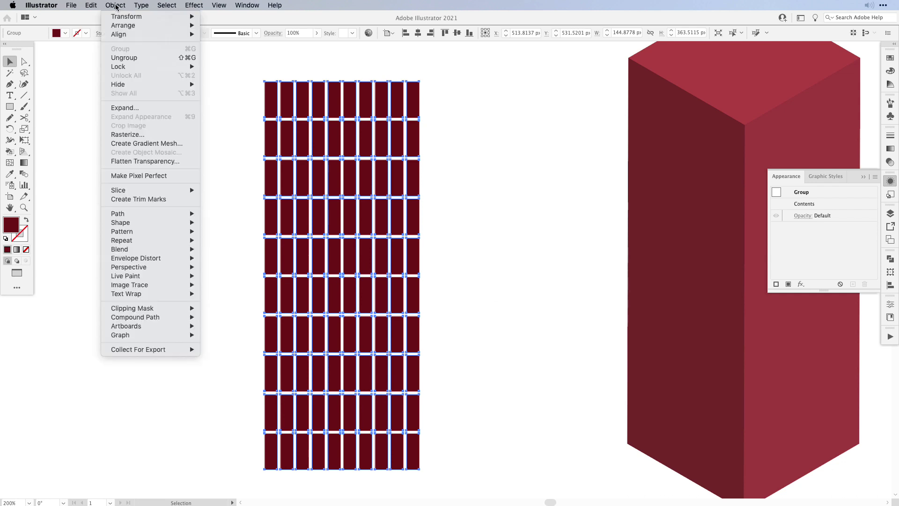
{"action": "mouse_move", "coordinate": [181, 214]}
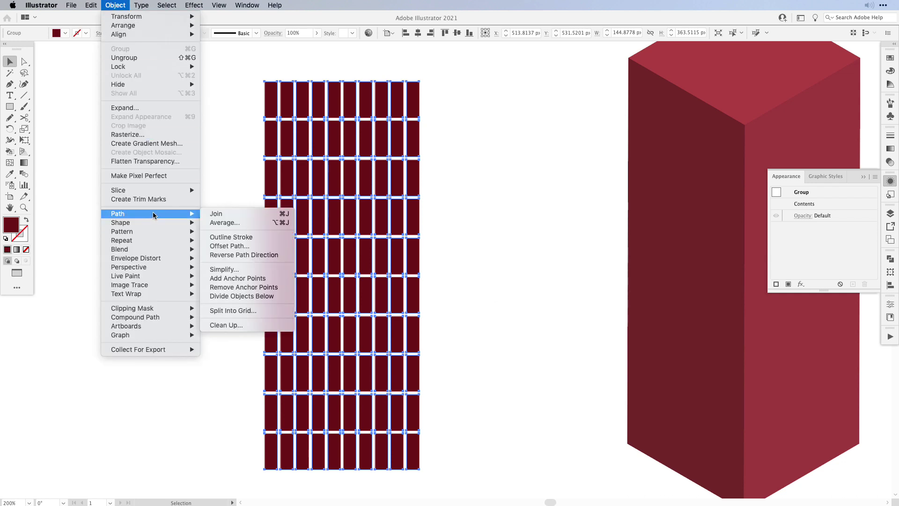
{"action": "left_click", "coordinate": [243, 247]}
{"action": "key", "text": "Up"}
{"action": "key", "text": "Up"}
{"action": "key", "text": "Up"}
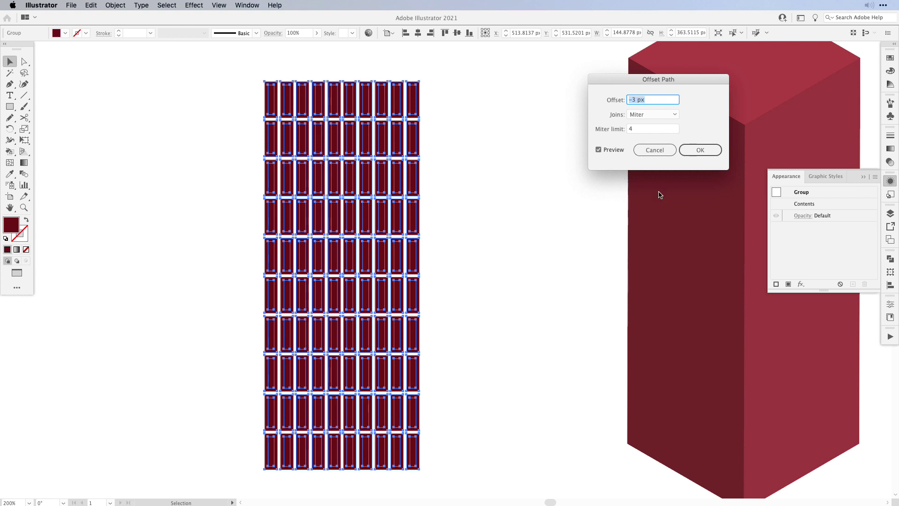
Apply the -3 px offset and fill the inset rectangles with the pink swatch
{"action": "left_click", "coordinate": [695, 154]}
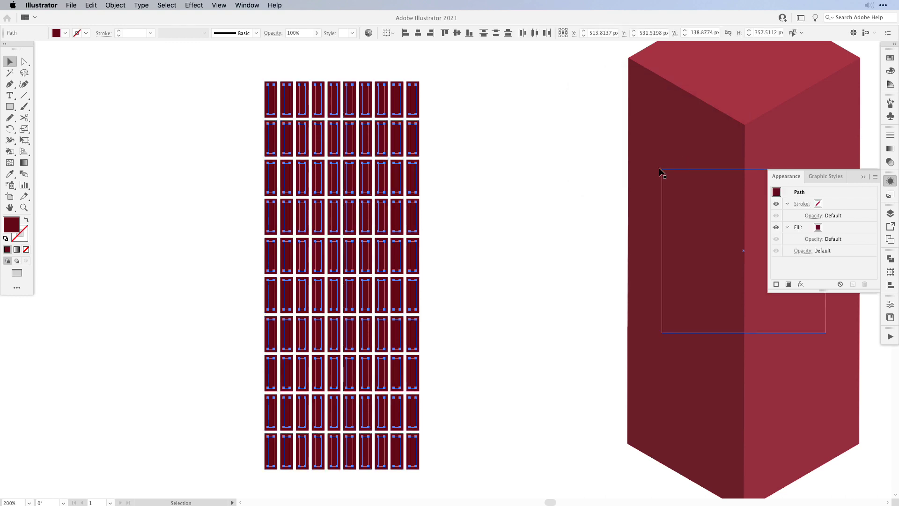
{"action": "scroll", "coordinate": [761, 252], "scroll_direction": "down", "scroll_amount": 1}
{"action": "left_click_drag", "start_coordinate": [507, 133], "coordinate": [365, 256]}
{"action": "key", "text": "i"}
{"action": "scroll", "coordinate": [405, 164], "scroll_direction": "down", "scroll_amount": 1}
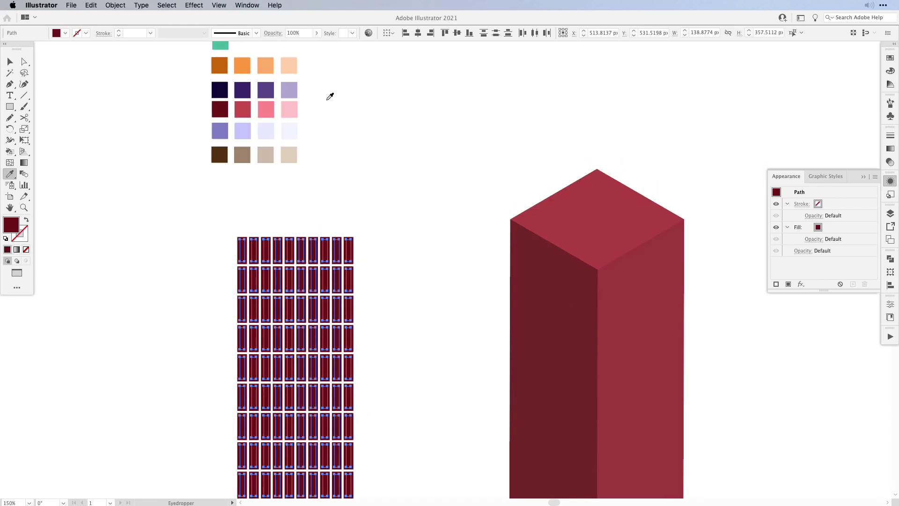
{"action": "left_click", "coordinate": [266, 107]}
Nudge the pink inner rectangles up-right so dark red edges show on each cell
{"action": "scroll", "coordinate": [401, 227], "scroll_direction": "up", "scroll_amount": 3}
{"action": "scroll", "coordinate": [425, 320], "scroll_direction": "down", "scroll_amount": 1}
{"action": "scroll", "coordinate": [375, 80], "scroll_direction": "up", "scroll_amount": 5}
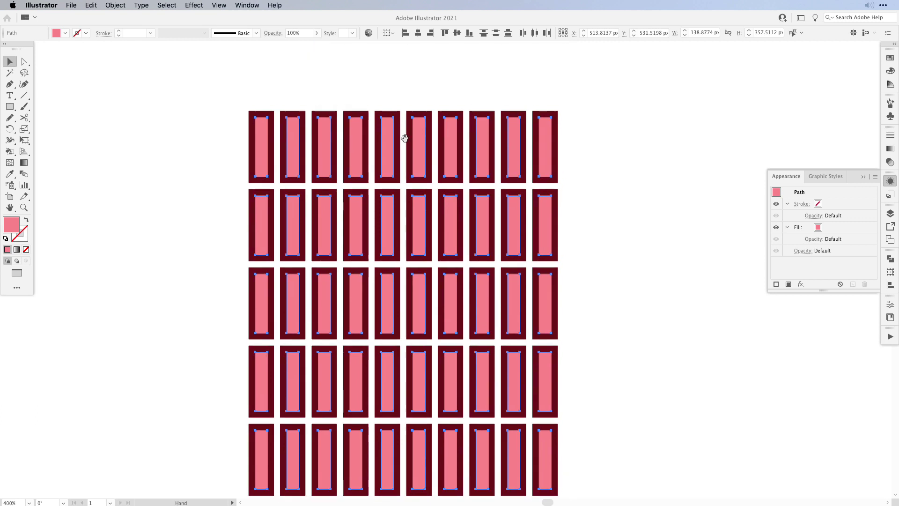
{"action": "left_click_drag", "start_coordinate": [386, 156], "coordinate": [391, 150]}
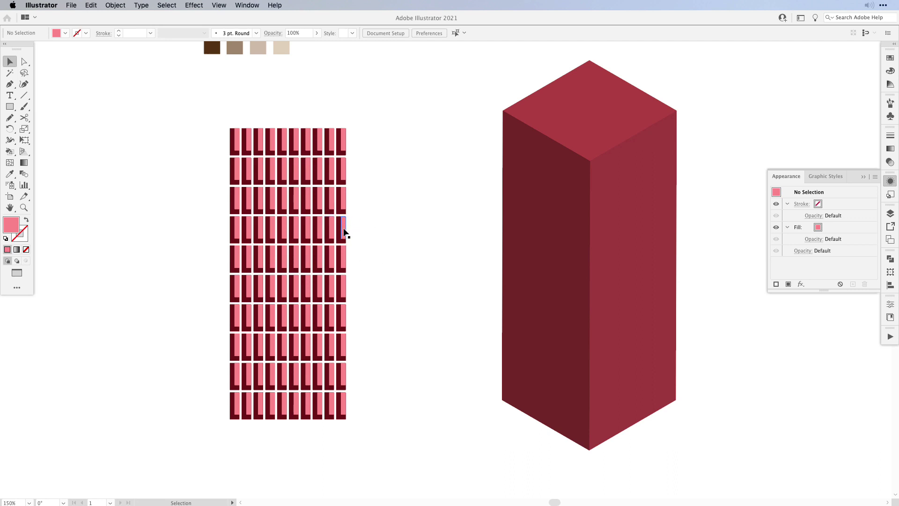
Select the whole window grid and create a new symbol named WINDOW1
{"action": "left_click", "coordinate": [439, 332]}
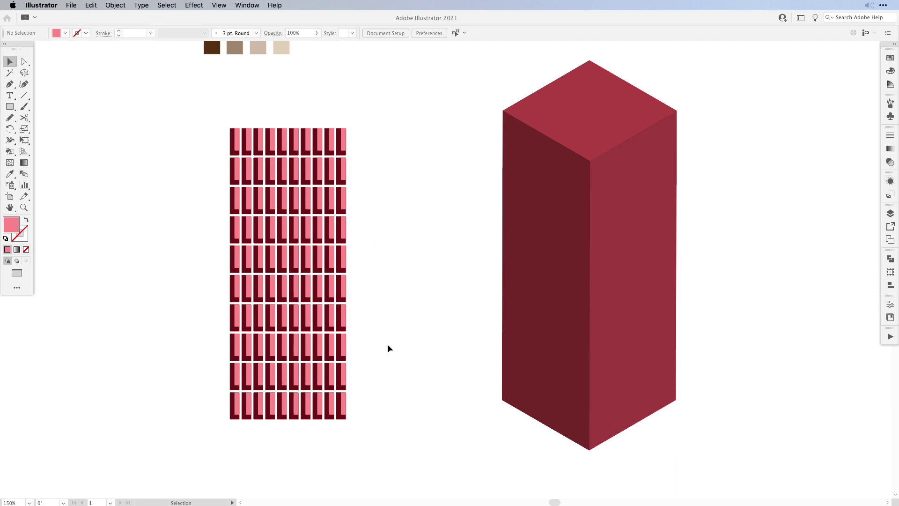
{"action": "left_click_drag", "start_coordinate": [204, 117], "coordinate": [360, 438]}
{"action": "left_click", "coordinate": [890, 116]}
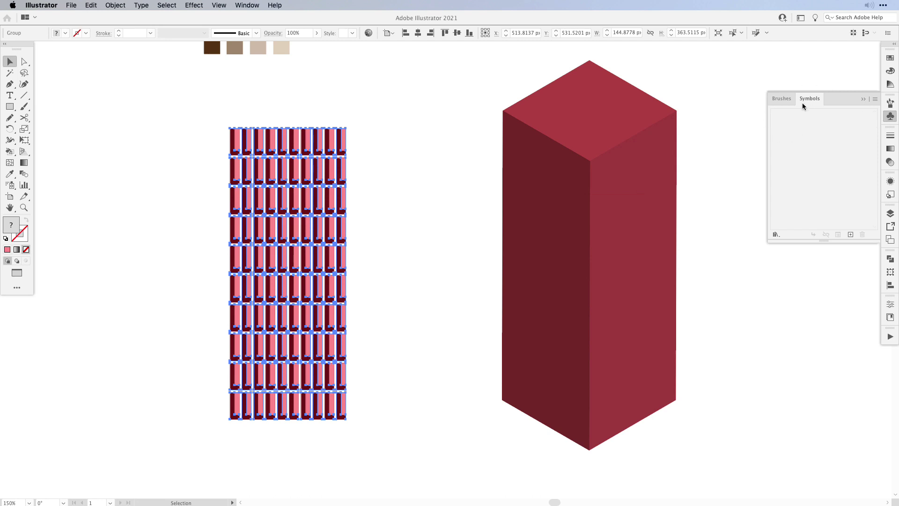
{"action": "left_click", "coordinate": [850, 234]}
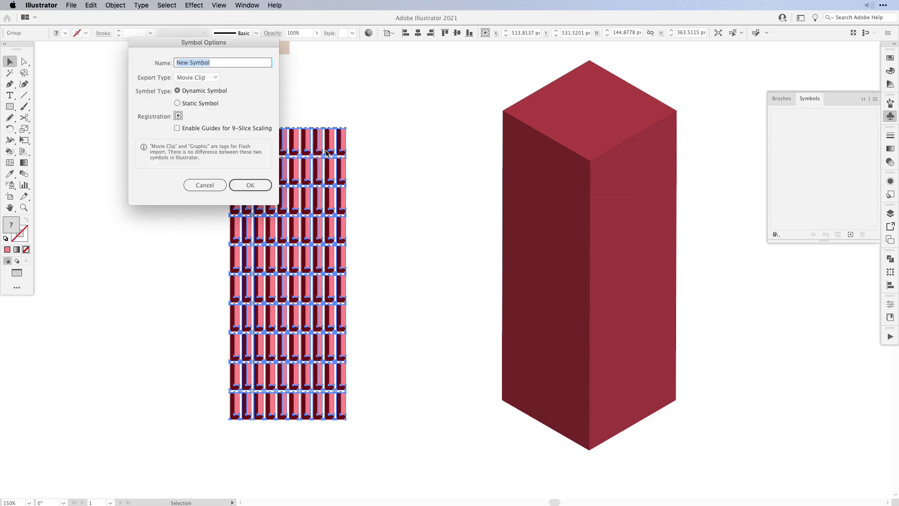
{"action": "type", "text": "WINDOW1"}
Confirm the WINDOW1 symbol and place a copy of the red tower to the right
{"action": "key", "text": "Return"}
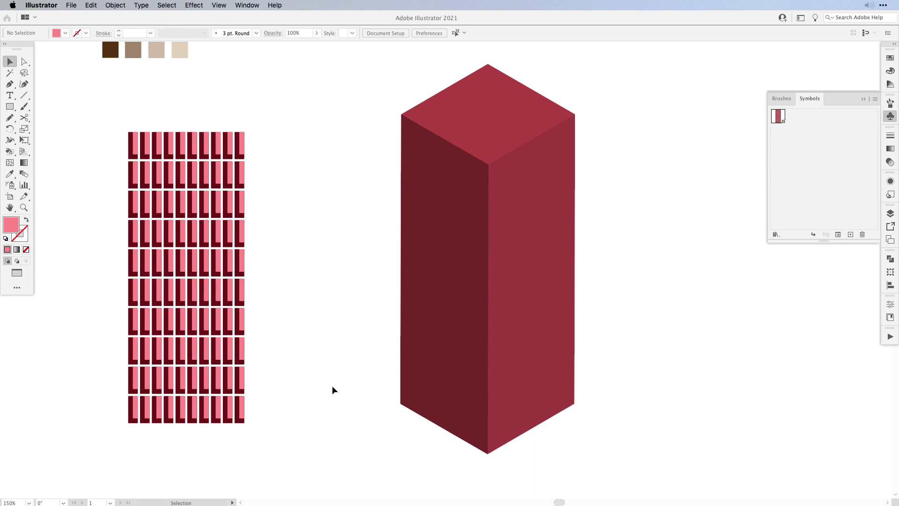
{"action": "left_click_drag", "start_coordinate": [468, 276], "coordinate": [455, 297]}
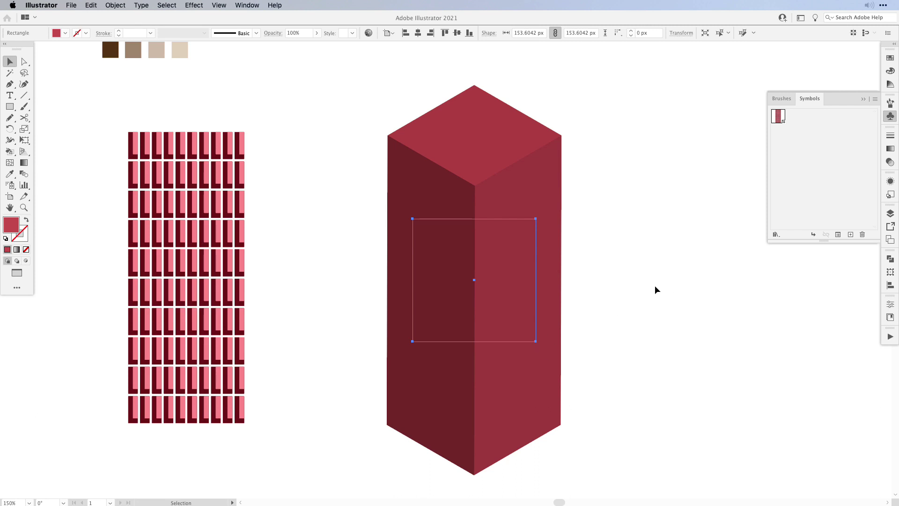
{"action": "left_click_drag", "start_coordinate": [445, 308], "coordinate": [662, 307]}
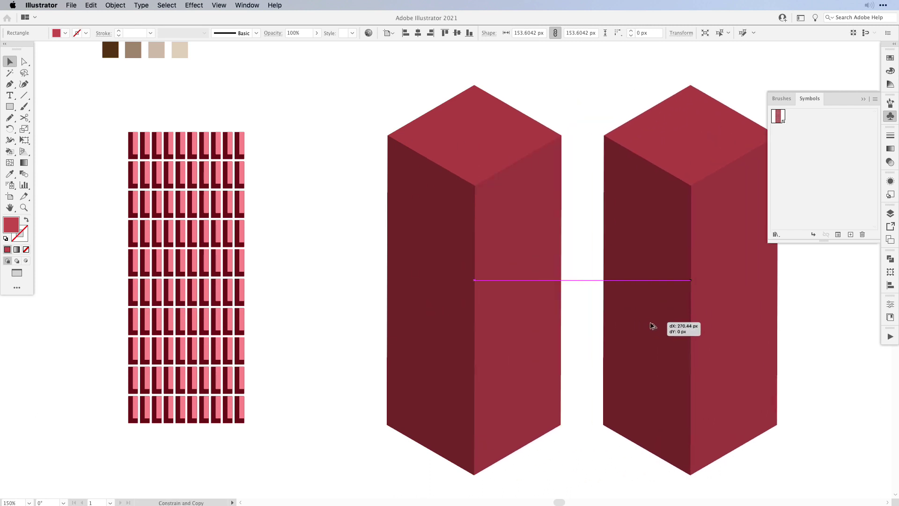
{"action": "left_click", "coordinate": [490, 323]}
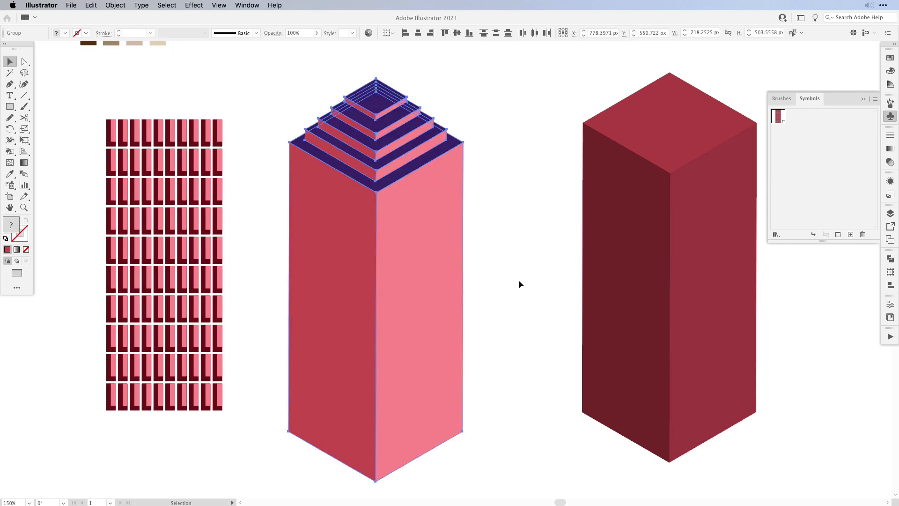
Nudge the copied tower slightly left and open its 3D Extrude & Bevel options
{"action": "left_click", "coordinate": [519, 281]}
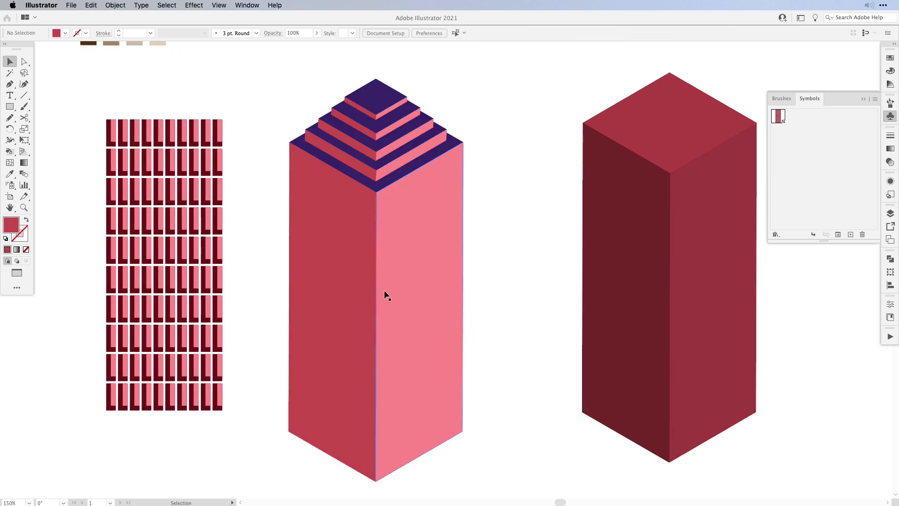
{"action": "left_click", "coordinate": [675, 271]}
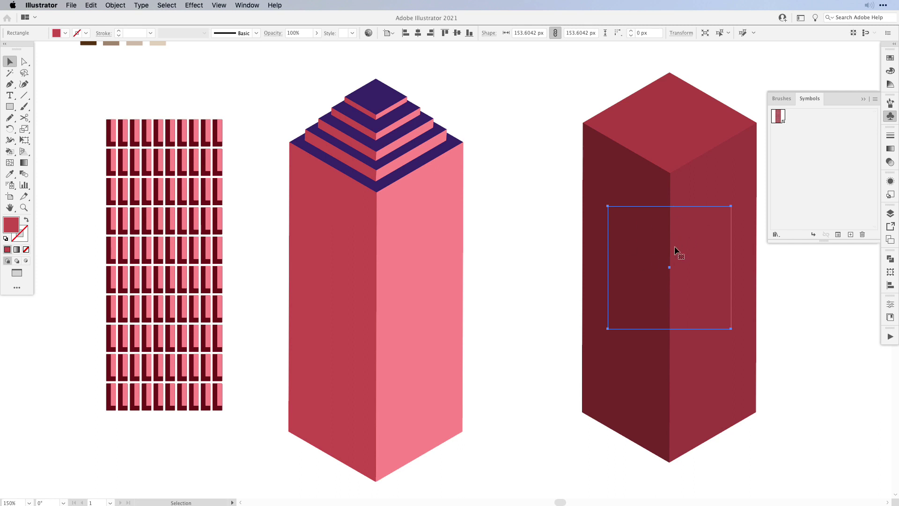
{"action": "left_click_drag", "start_coordinate": [680, 250], "coordinate": [661, 260]}
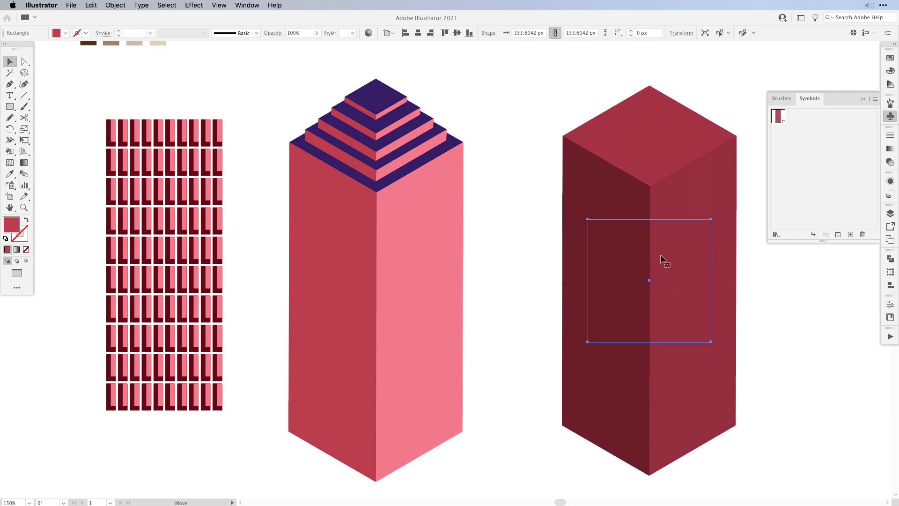
{"action": "left_click", "coordinate": [890, 181]}
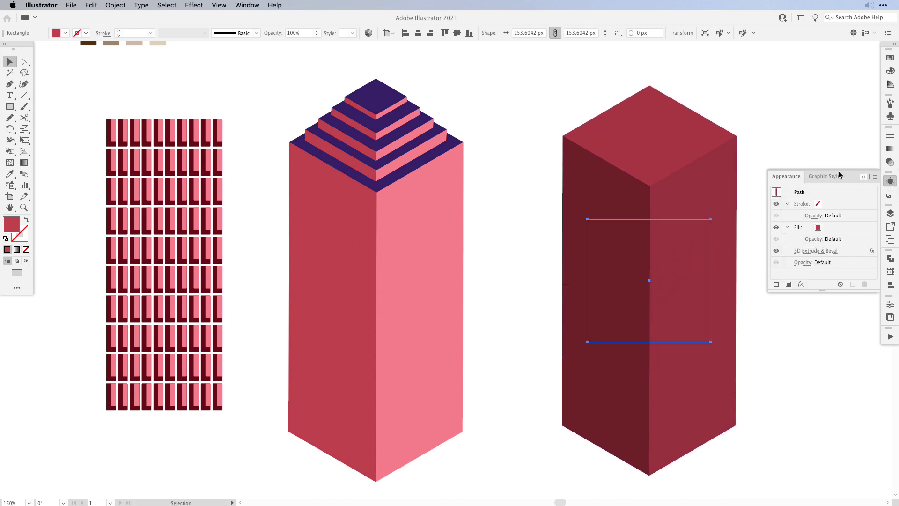
{"action": "double_click", "coordinate": [848, 252]}
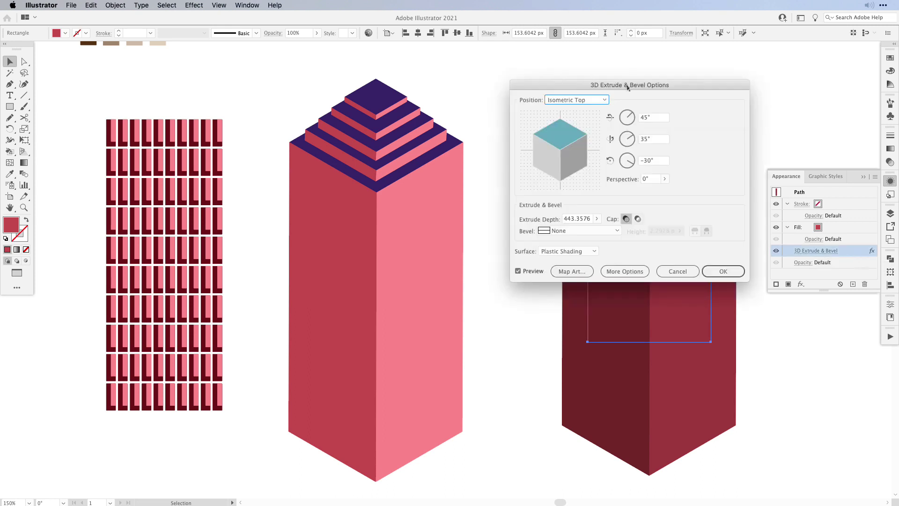
{"action": "left_click_drag", "start_coordinate": [650, 87], "coordinate": [466, 56]}
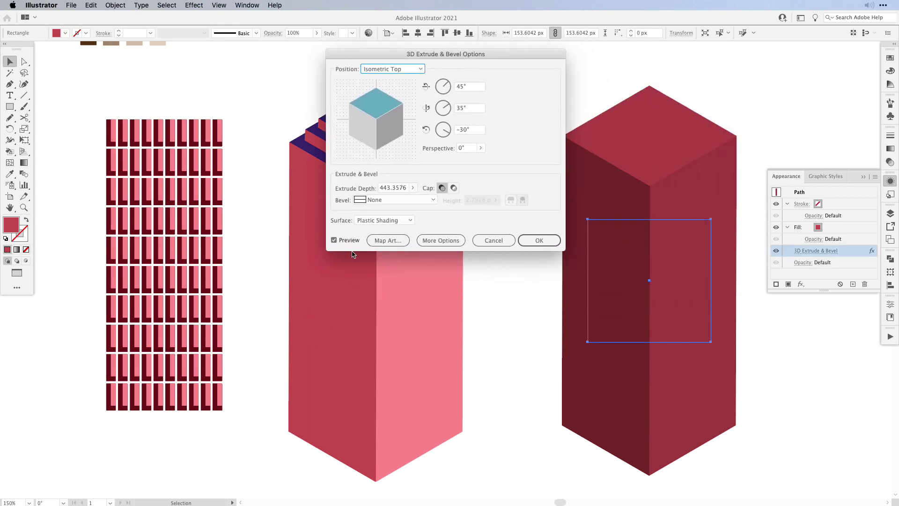
Map WINDOW1 onto surface 4 of 6 with Invisible Geometry checked
{"action": "left_click", "coordinate": [391, 242]}
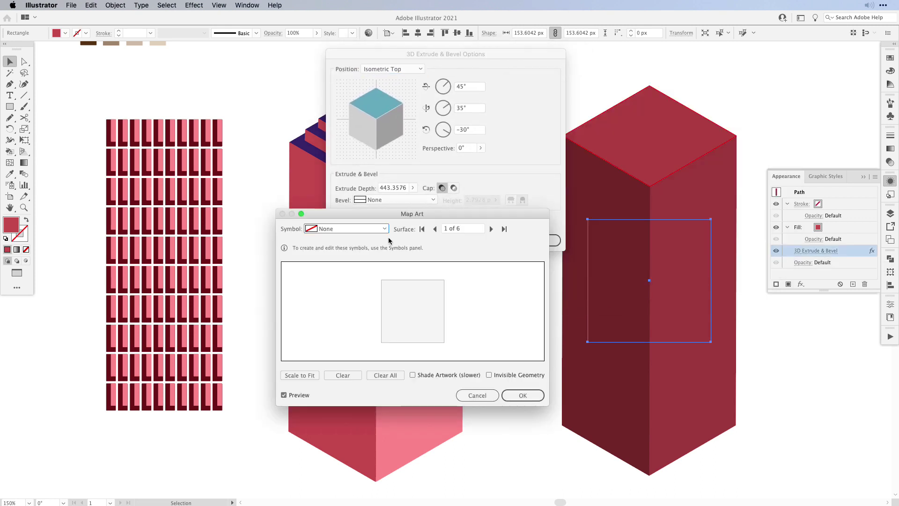
{"action": "left_click", "coordinate": [491, 229]}
{"action": "left_click", "coordinate": [491, 229]}
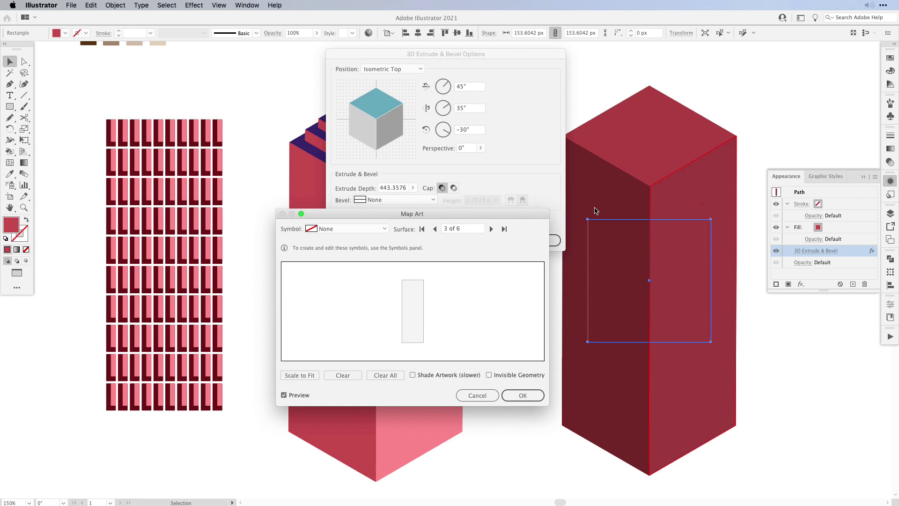
{"action": "left_click", "coordinate": [396, 69]}
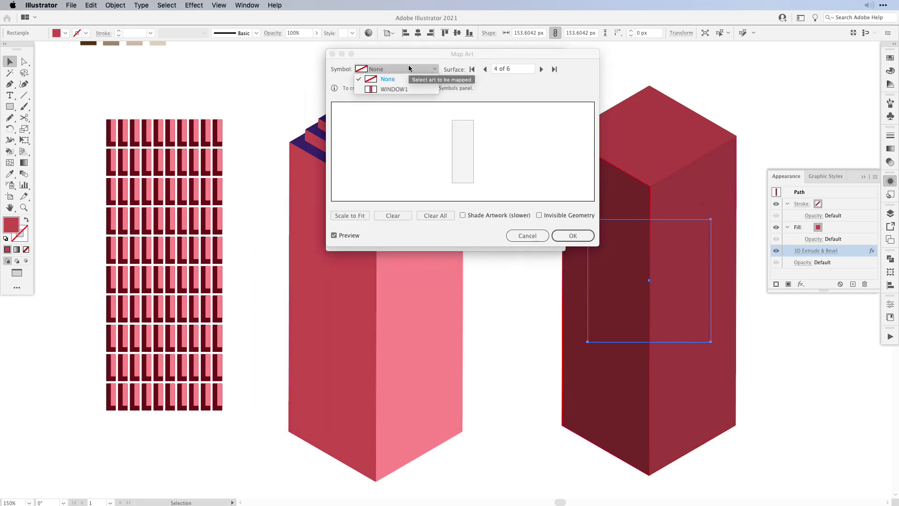
{"action": "left_click", "coordinate": [391, 89]}
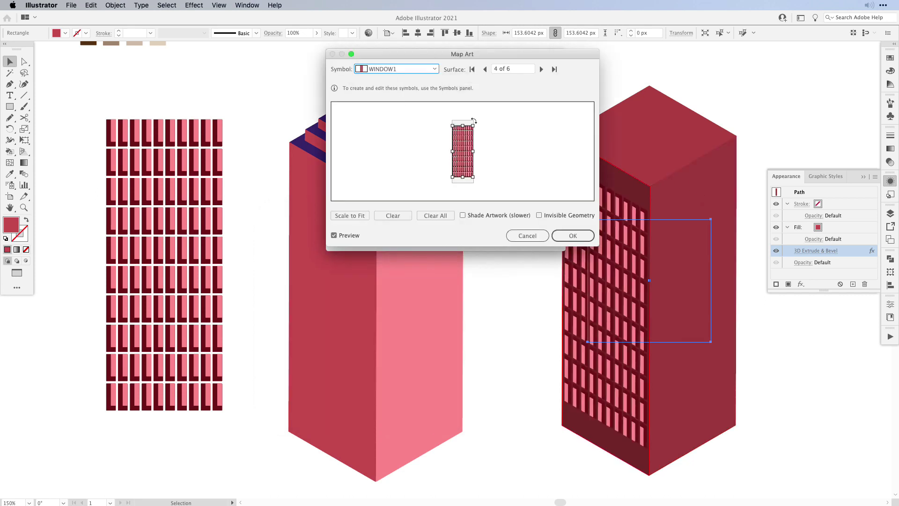
{"action": "left_click_drag", "start_coordinate": [474, 121], "coordinate": [467, 152]}
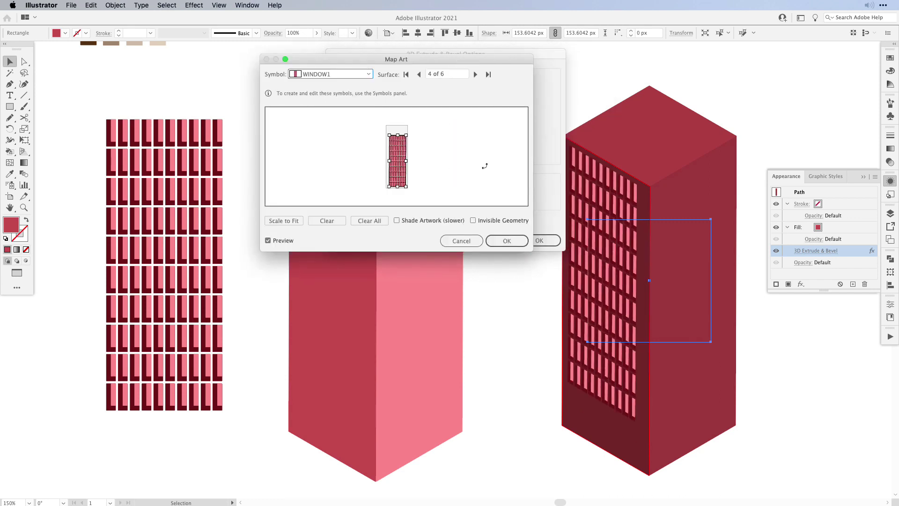
{"action": "left_click", "coordinate": [473, 220]}
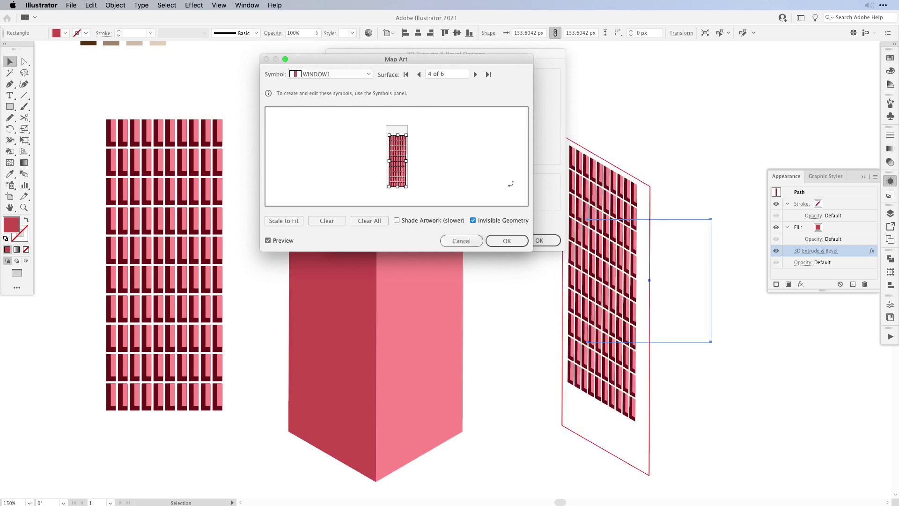
{"action": "left_click", "coordinate": [502, 242]}
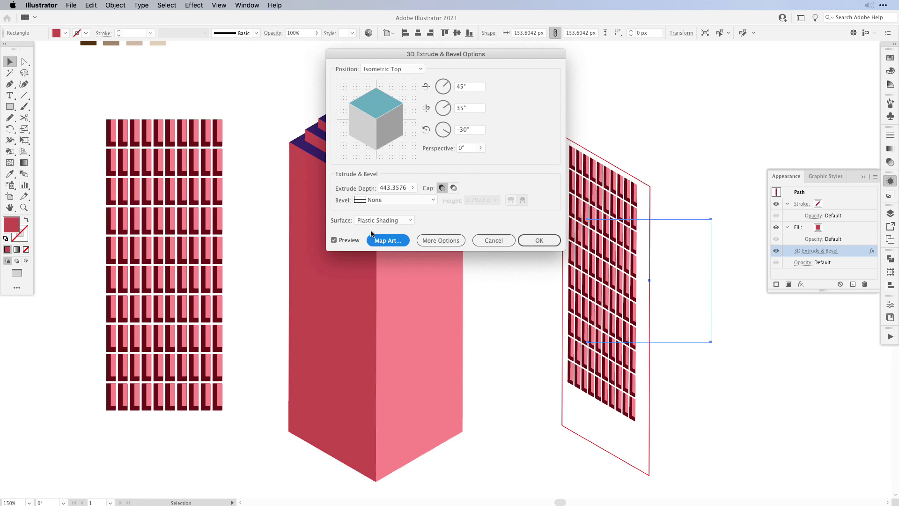
Apply the 3D effect and move the mapped window art onto the original tower's left face
{"action": "left_click", "coordinate": [539, 241]}
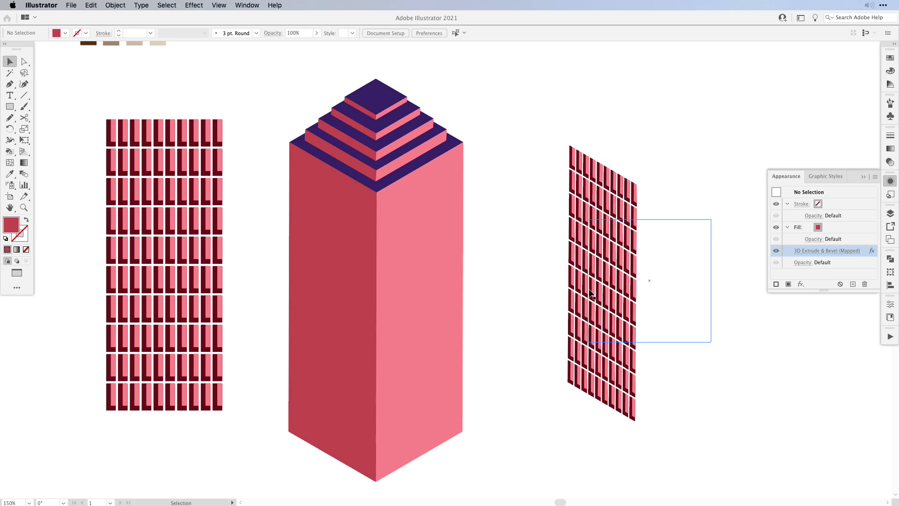
{"action": "left_click_drag", "start_coordinate": [596, 294], "coordinate": [344, 206]}
{"action": "left_click", "coordinate": [274, 244]}
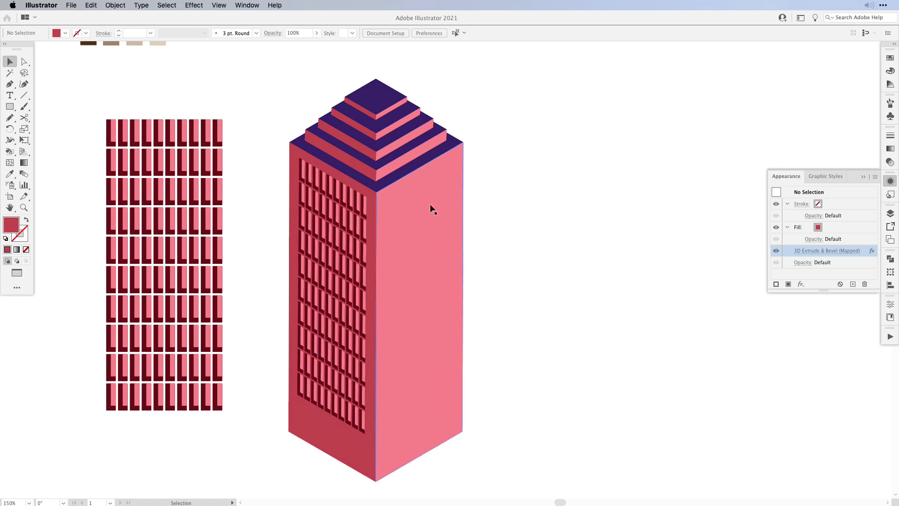
Duplicate the WINDOW1 window grid to the right and break its link to the symbol
{"action": "left_click", "coordinate": [180, 236]}
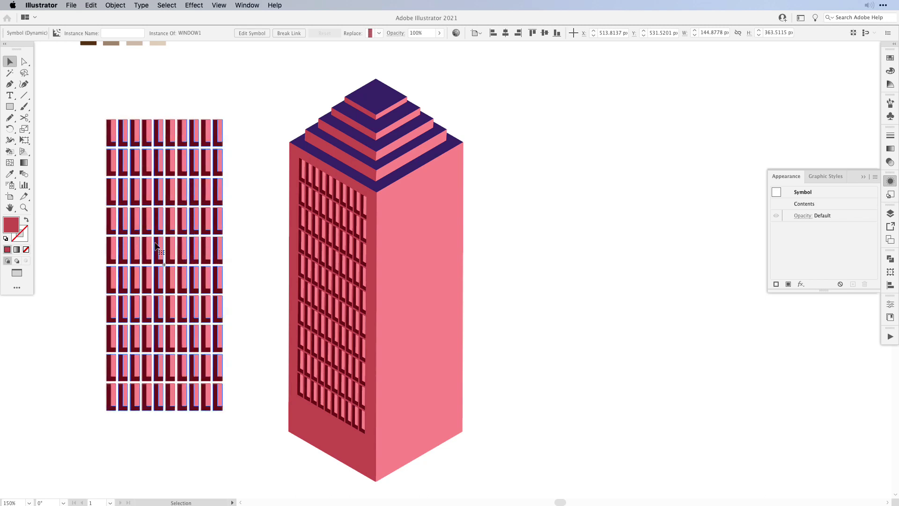
{"action": "left_click_drag", "start_coordinate": [157, 270], "coordinate": [592, 287]}
{"action": "right_click", "coordinate": [576, 223]}
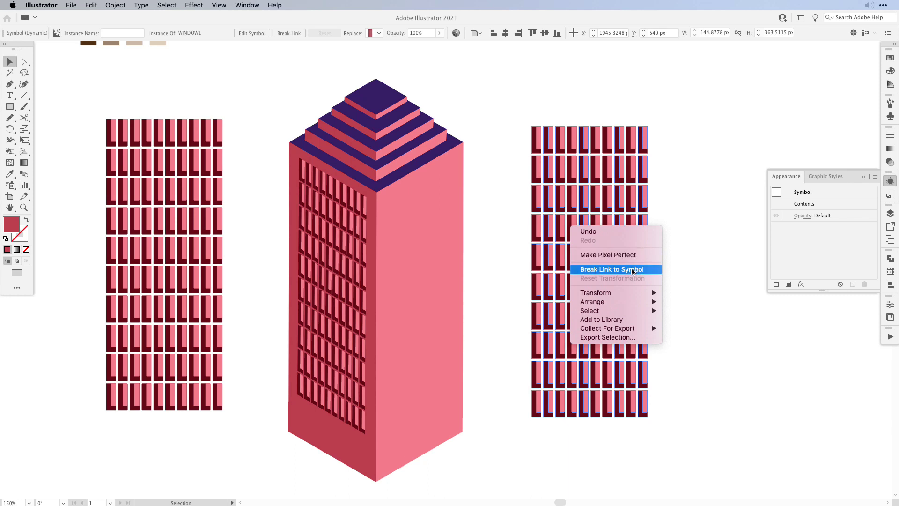
{"action": "left_click", "coordinate": [613, 271]}
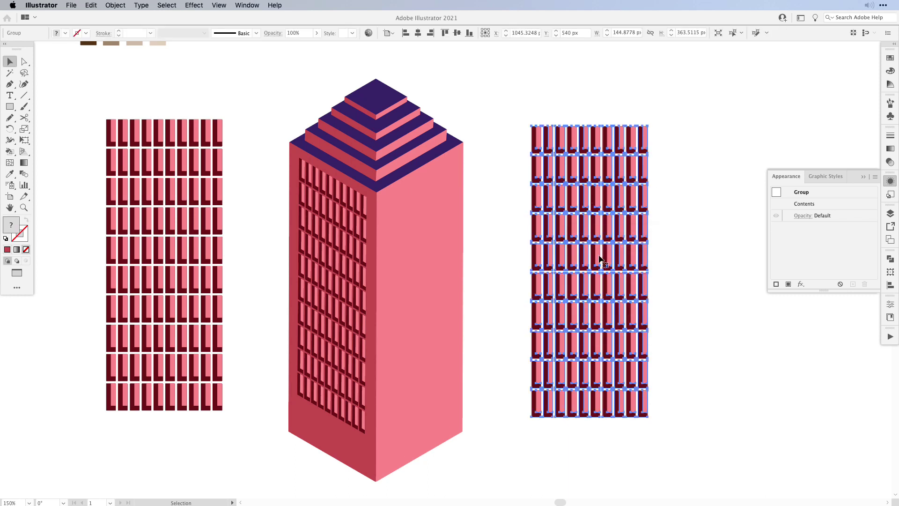
{"action": "left_click_drag", "start_coordinate": [591, 270], "coordinate": [589, 269]}
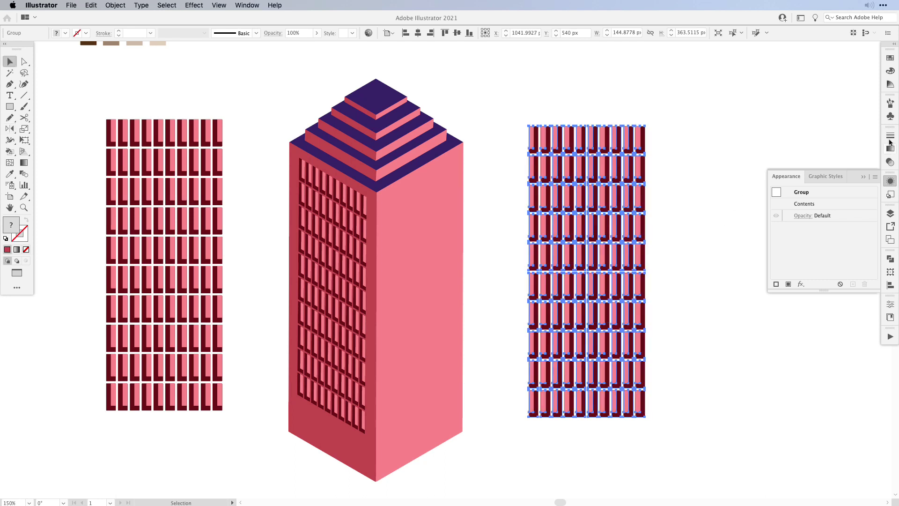
Save the unlinked copy as a new symbol named WINDOW@
{"action": "left_click", "coordinate": [890, 116]}
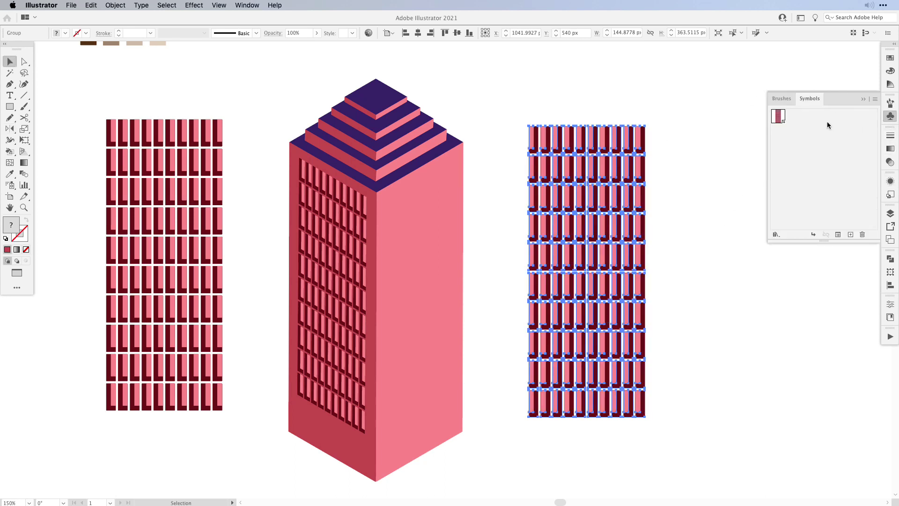
{"action": "left_click", "coordinate": [850, 234]}
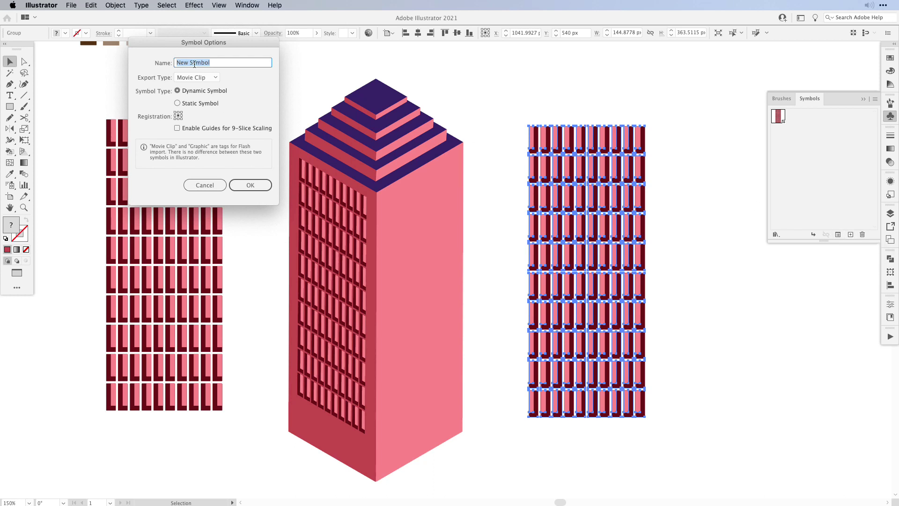
{"action": "type", "text": "WINDOW@"}
{"action": "left_click", "coordinate": [250, 185]}
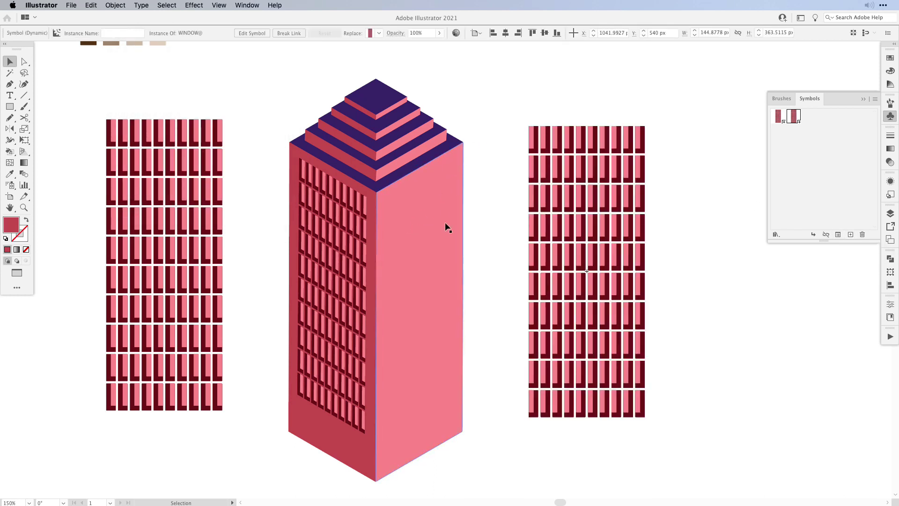
Reopen the tower's 3D Extrude & Bevel Map Art and go to surface 3 of 6
{"action": "left_click", "coordinate": [348, 252]}
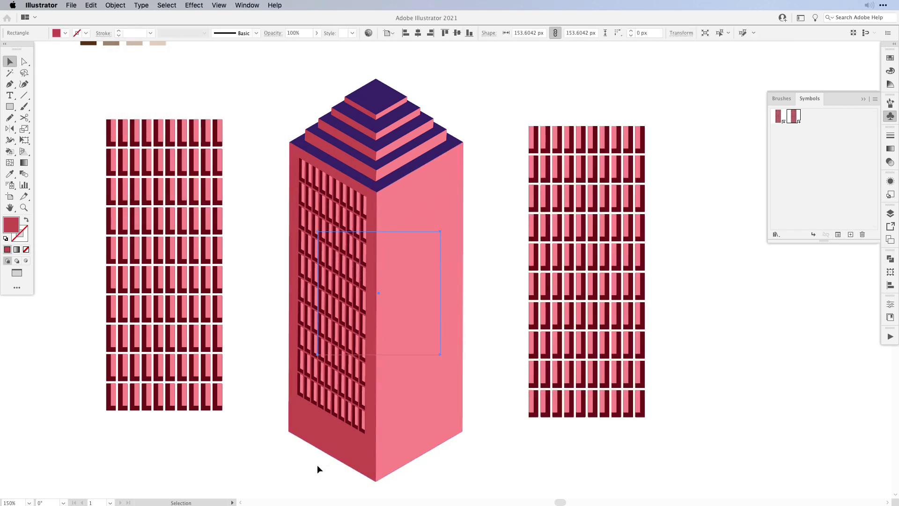
{"action": "left_click", "coordinate": [890, 180]}
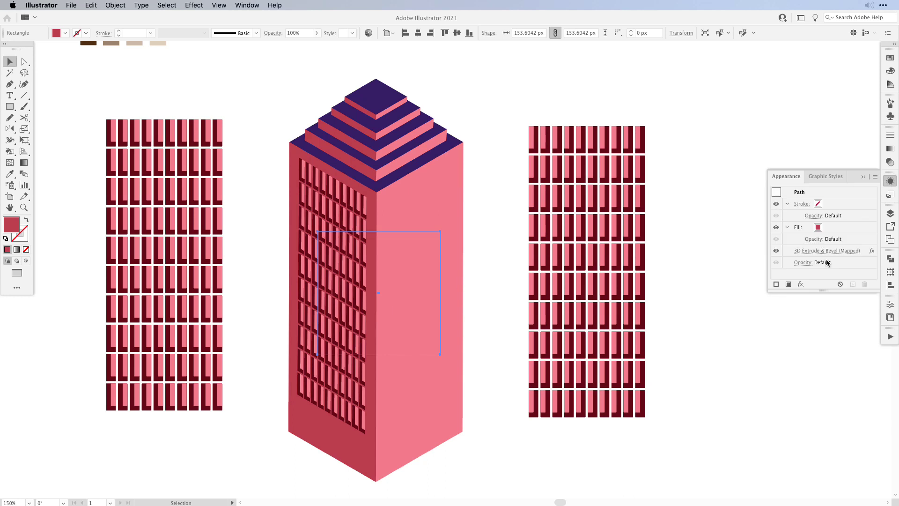
{"action": "left_click", "coordinate": [851, 252]}
{"action": "left_click", "coordinate": [386, 241]}
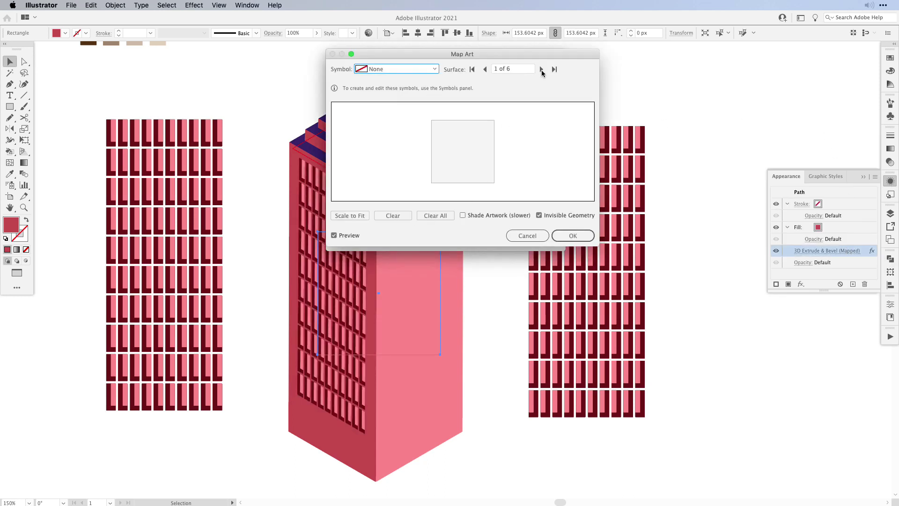
{"action": "left_click", "coordinate": [542, 70]}
{"action": "left_click", "coordinate": [541, 70]}
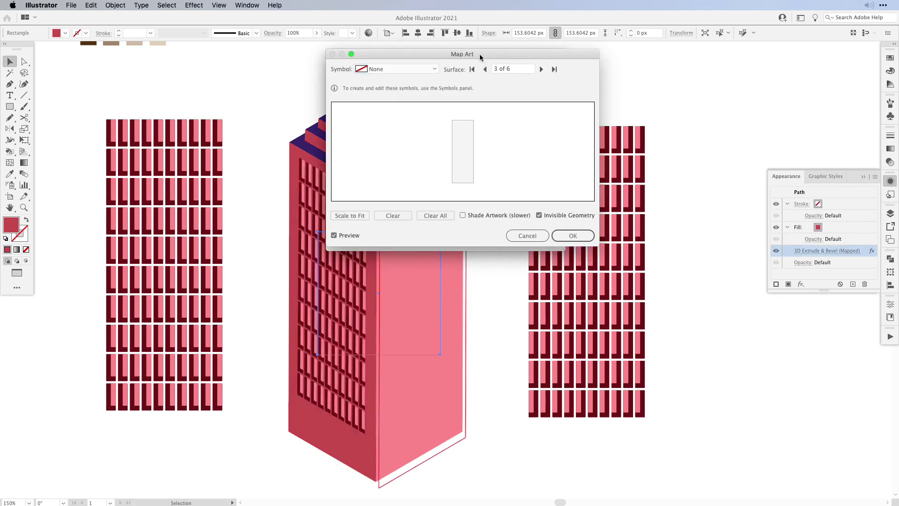
Map WINDOW@ onto the right face, narrow it to fit, and apply the 3D effect
{"action": "left_click_drag", "start_coordinate": [478, 54], "coordinate": [193, 44]}
{"action": "left_click", "coordinate": [112, 58]}
{"action": "left_click", "coordinate": [117, 77]}
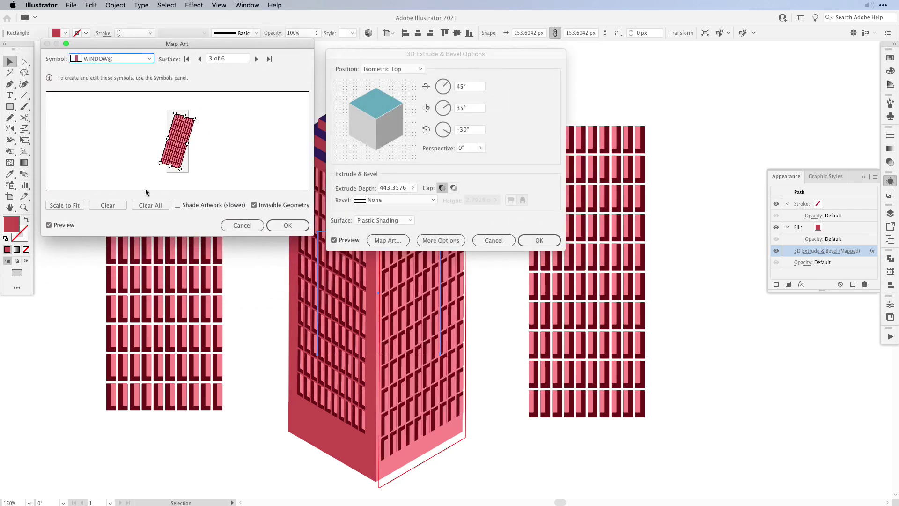
{"action": "left_click_drag", "start_coordinate": [168, 143], "coordinate": [182, 140]}
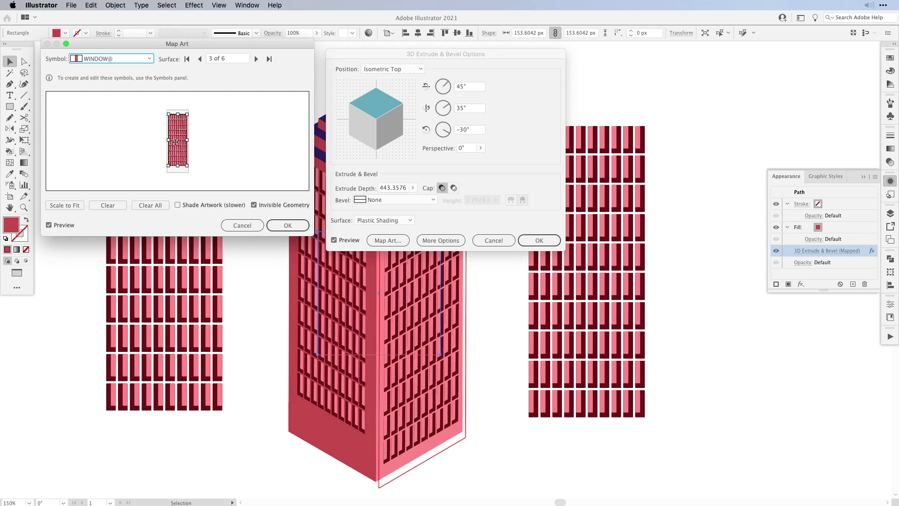
{"action": "left_click", "coordinate": [287, 225]}
{"action": "left_click", "coordinate": [539, 240]}
Select the right-hand window grid to view the finished pink tower
{"action": "left_click", "coordinate": [618, 223]}
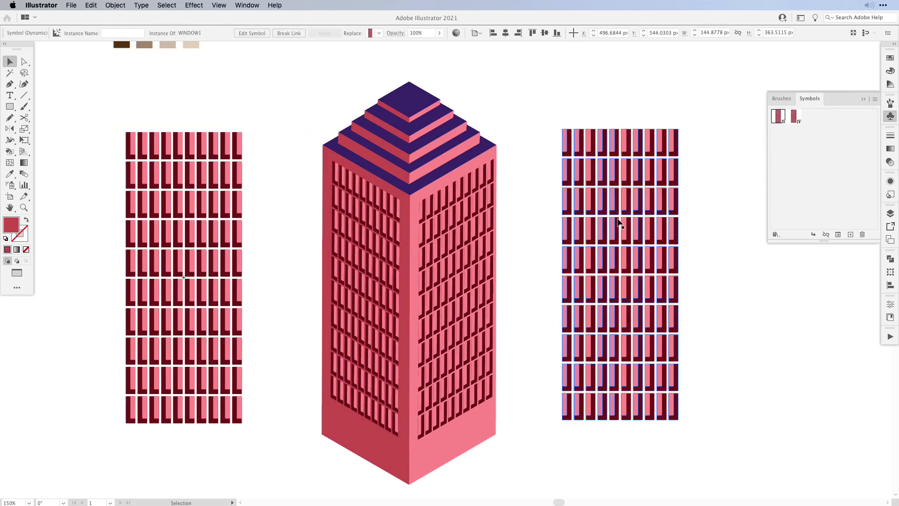